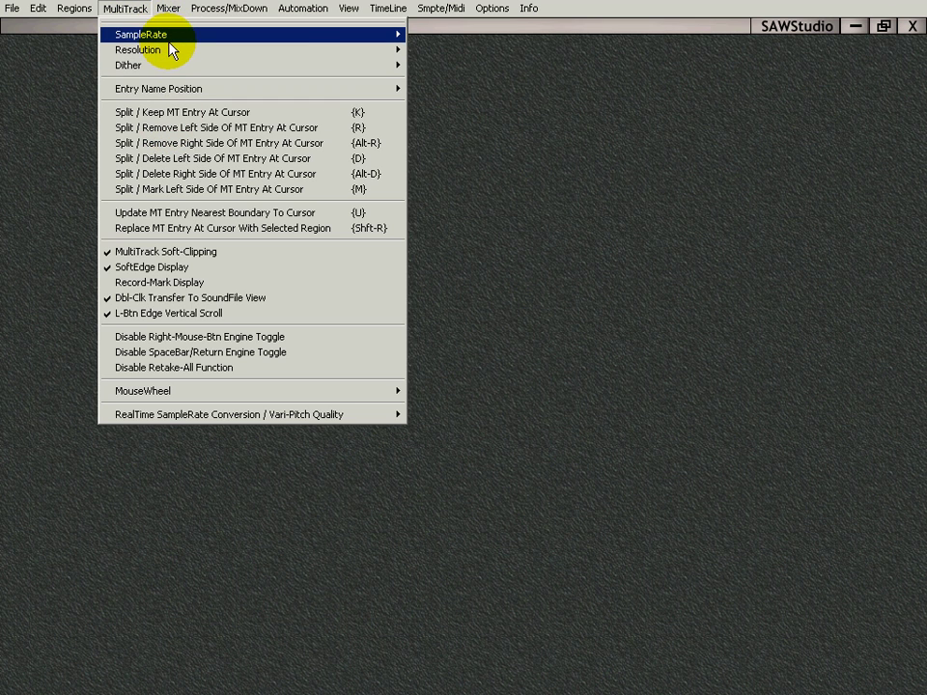
pyautogui.moveTo(162, 32)
pyautogui.moveTo(171, 54)
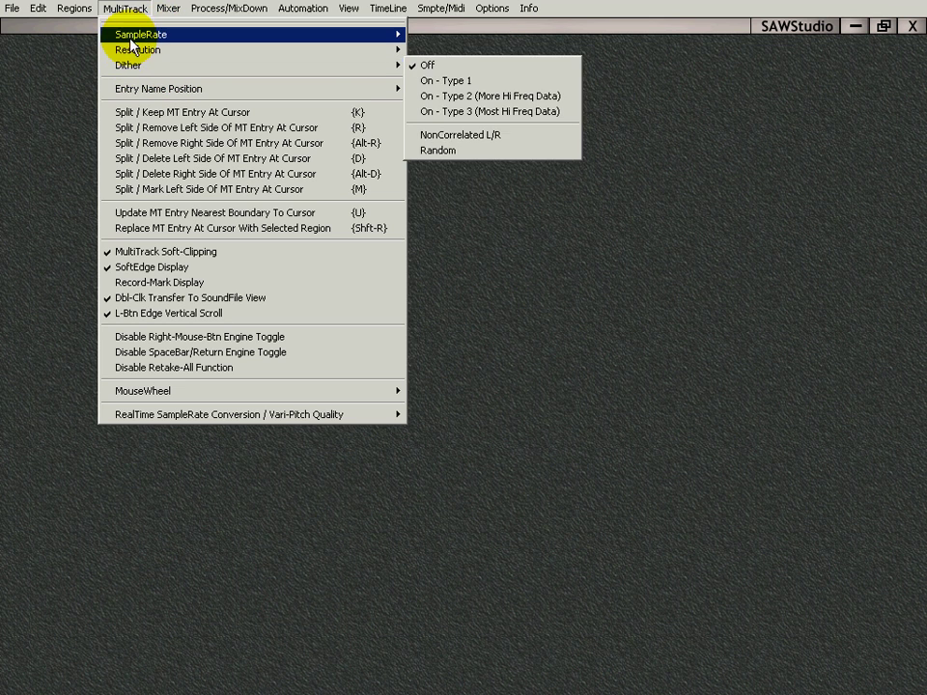
pyautogui.moveTo(128, 68)
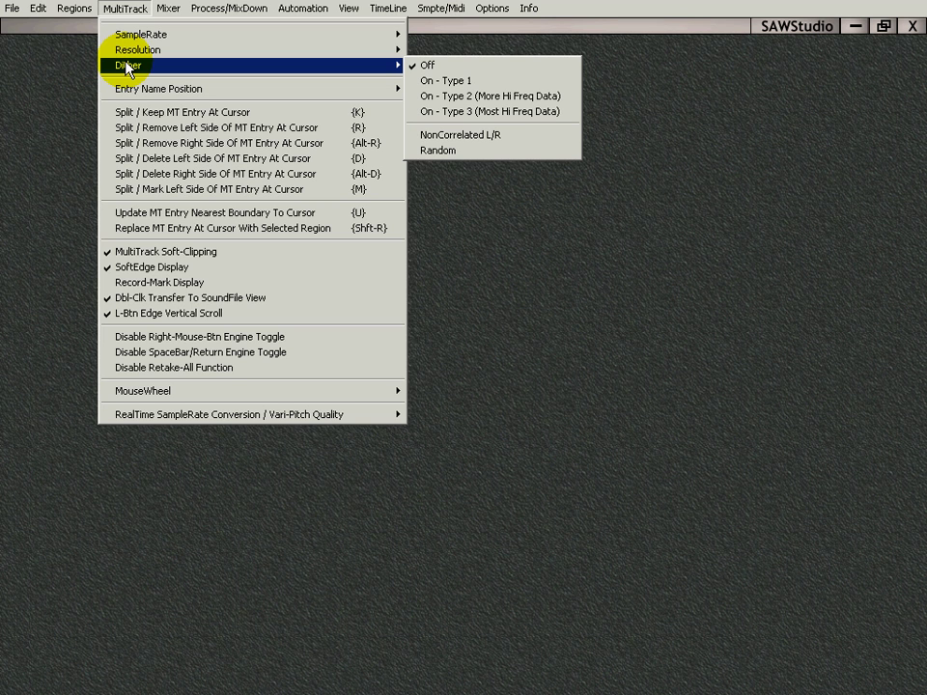
pyautogui.moveTo(169, 92)
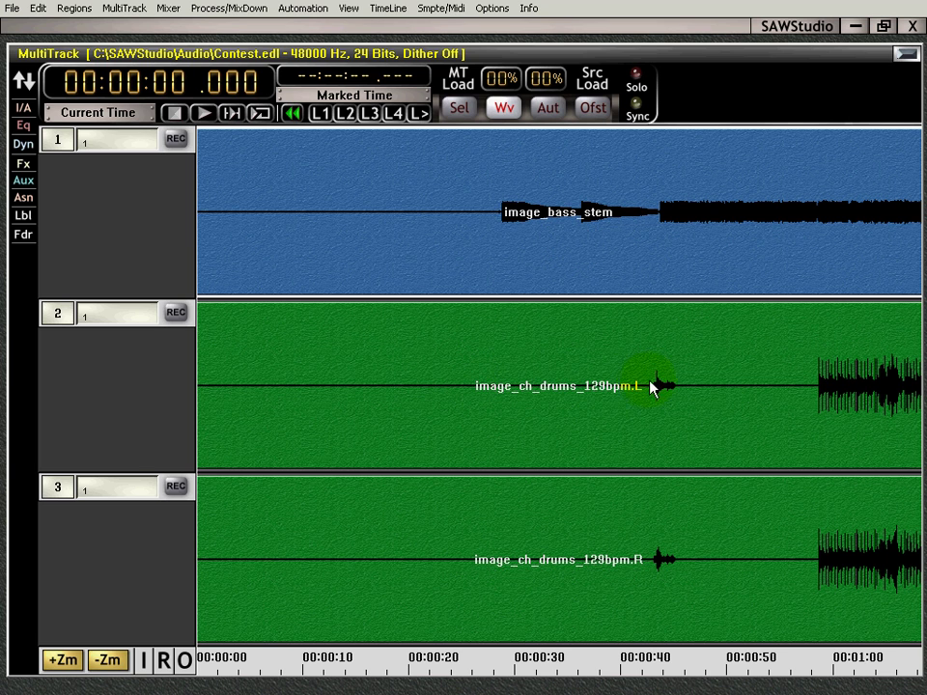
# Step: Set the entry name position to Off so no entry names show in the MultiTrack
pyautogui.click(125, 9)
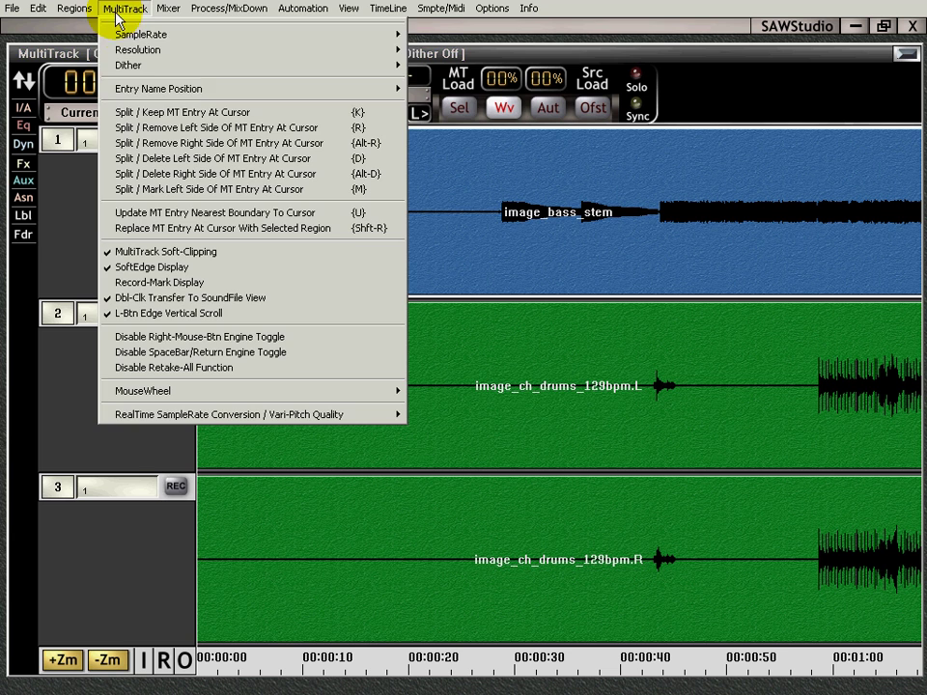
pyautogui.moveTo(270, 87)
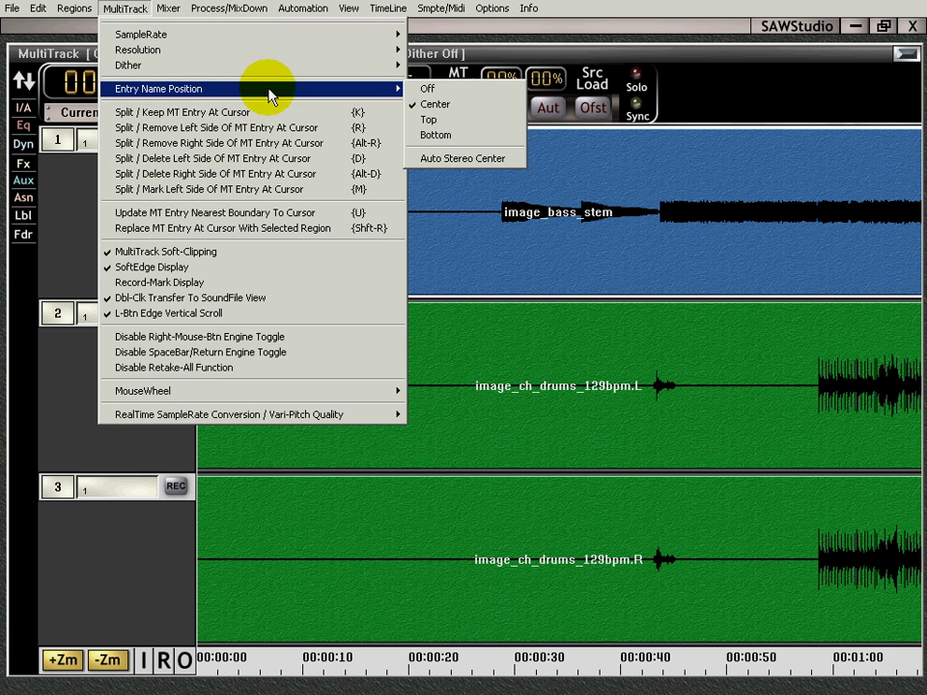
pyautogui.click(432, 92)
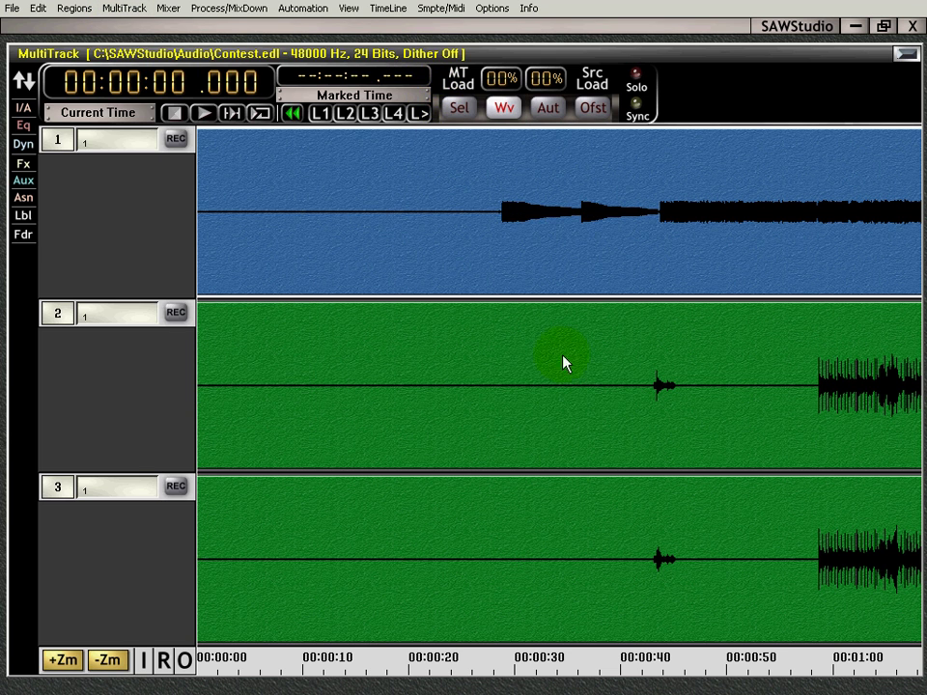
# Step: Set the MultiTrack's entry name position to Bottom, and hide the MultiTrack view
pyautogui.click(124, 10)
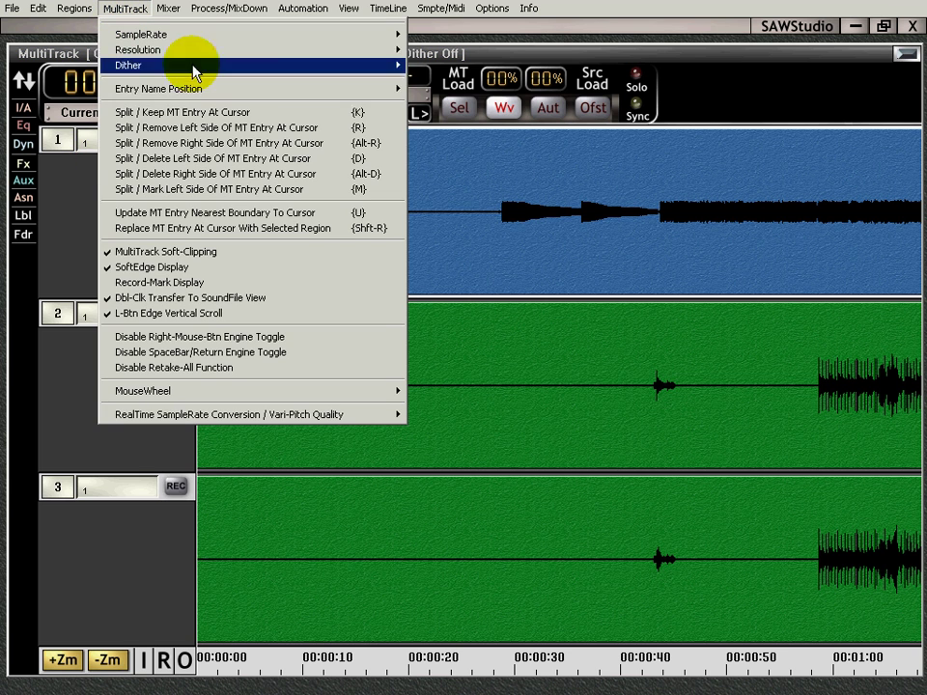
pyautogui.moveTo(331, 87)
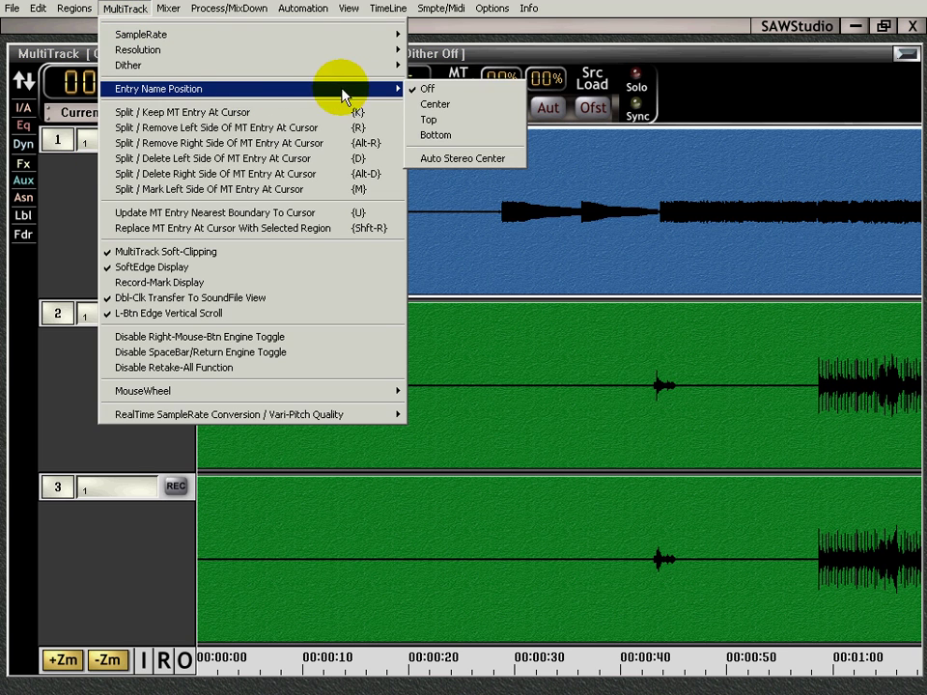
pyautogui.click(455, 136)
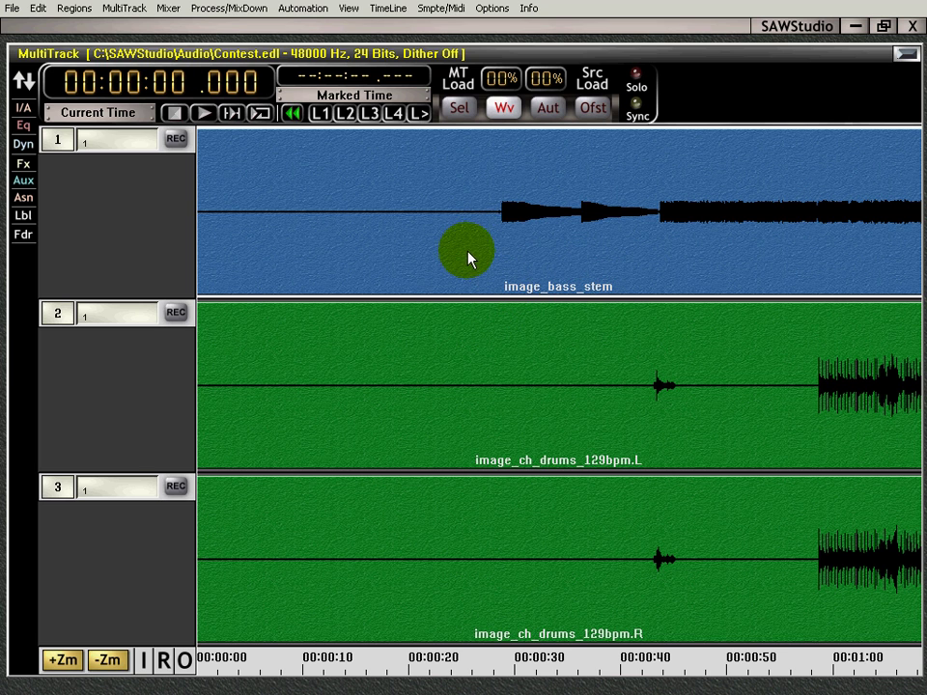
pyautogui.press('F2')
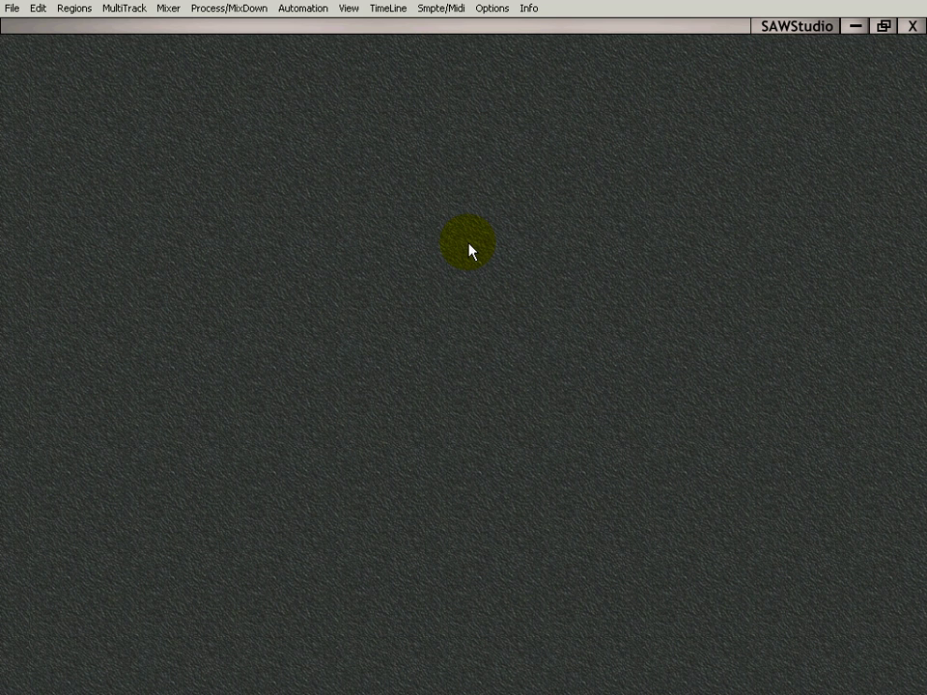
pyautogui.click(123, 9)
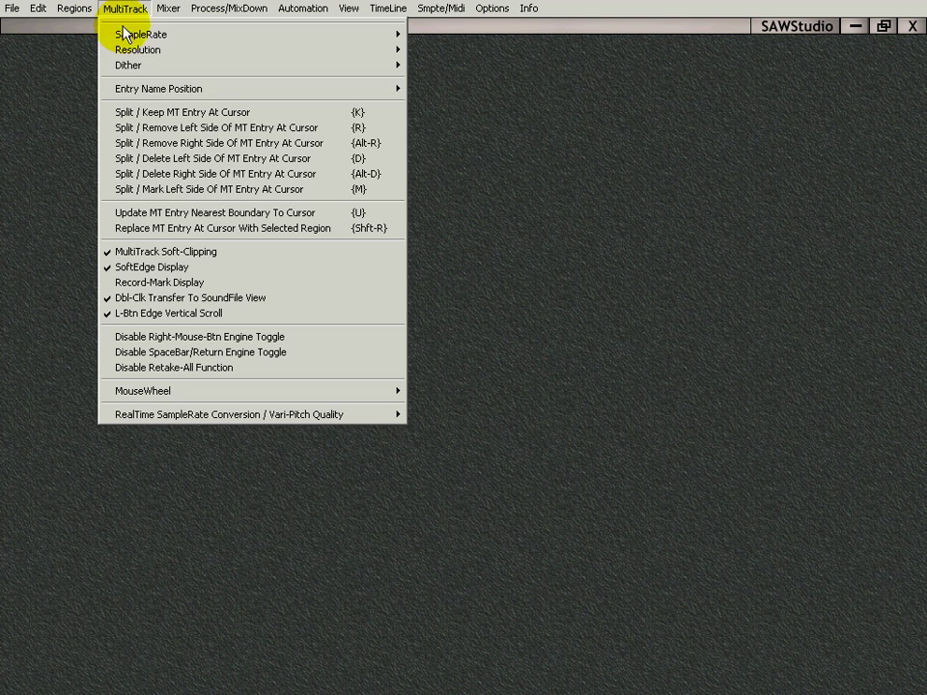
pyautogui.moveTo(178, 97)
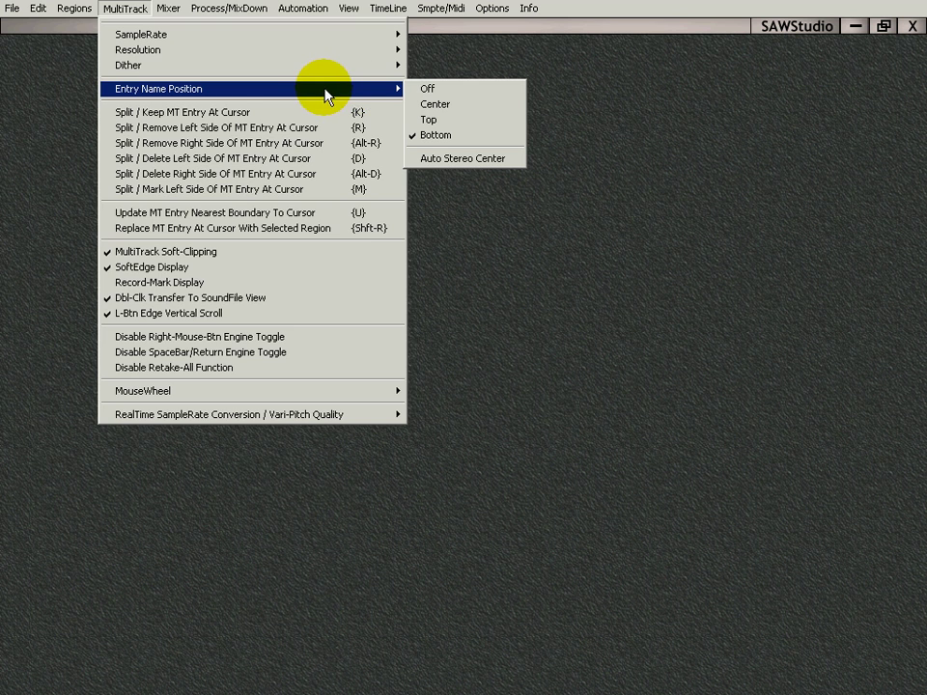
pyautogui.moveTo(12, 11)
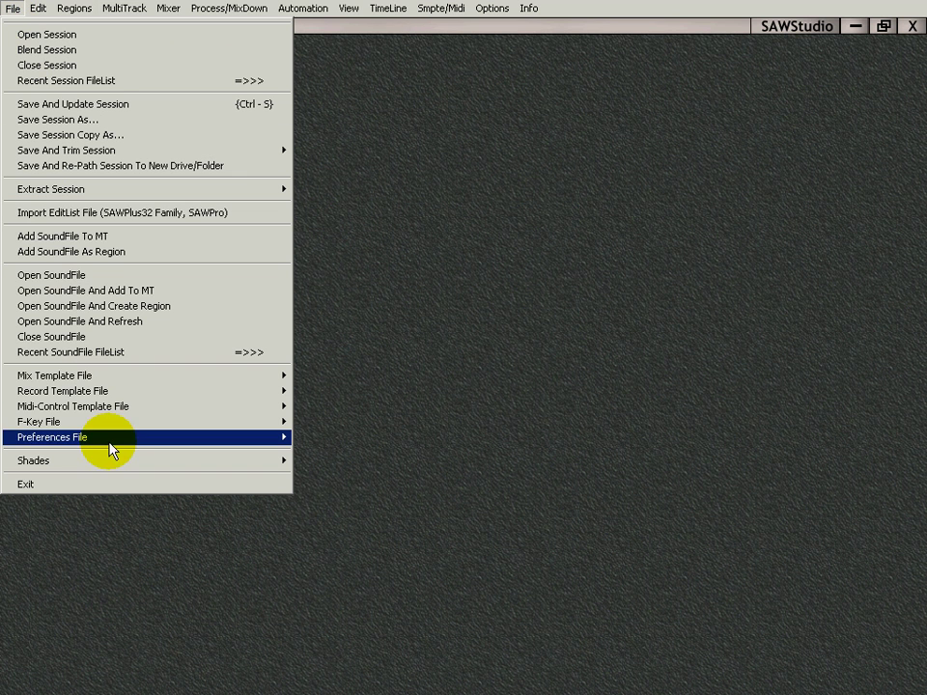
pyautogui.moveTo(75, 436)
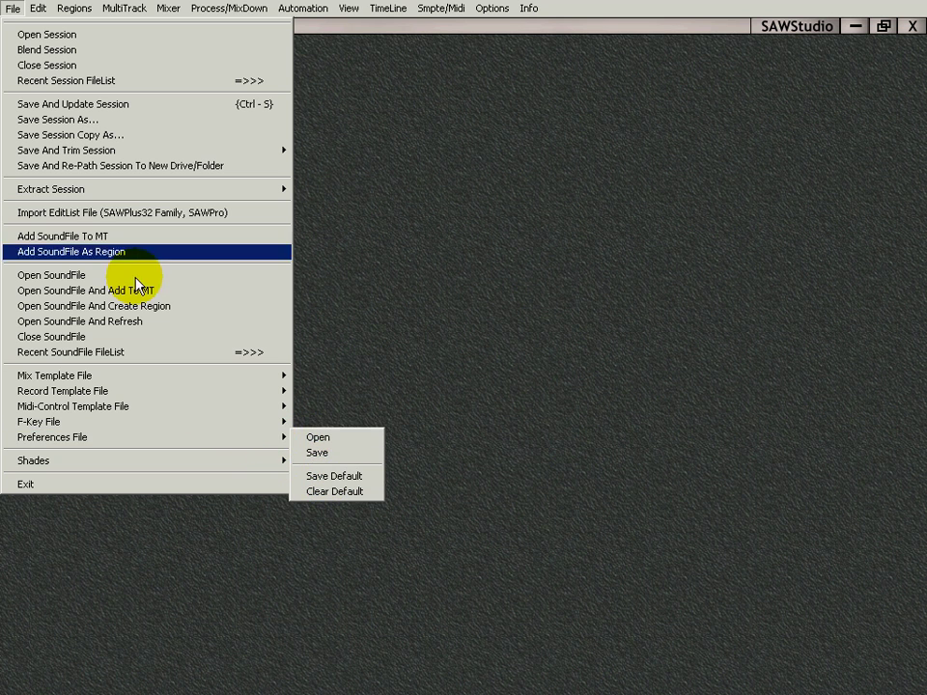
pyautogui.press('Escape')
pyautogui.click(112, 9)
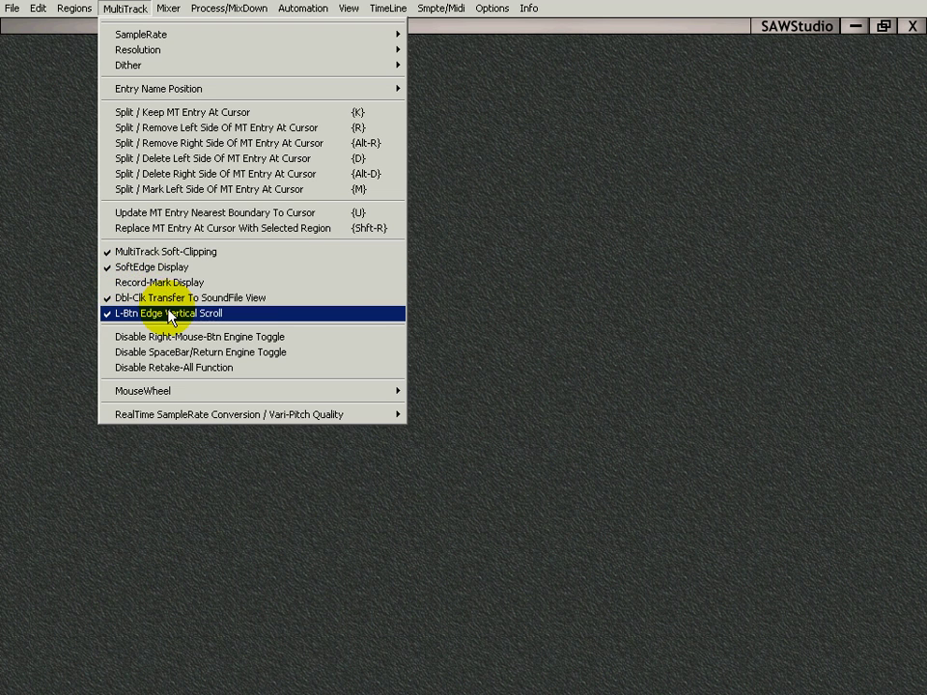
# Step: Turn the Disable Right-Mouse-Btn Engine Toggle option on and back off
pyautogui.click(141, 10)
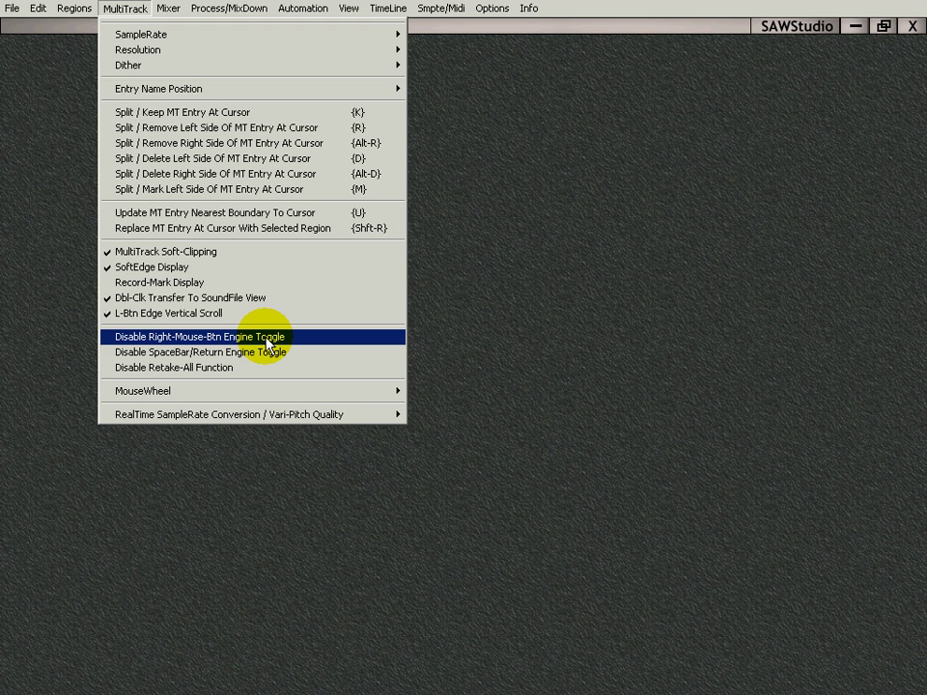
pyautogui.click(129, 8)
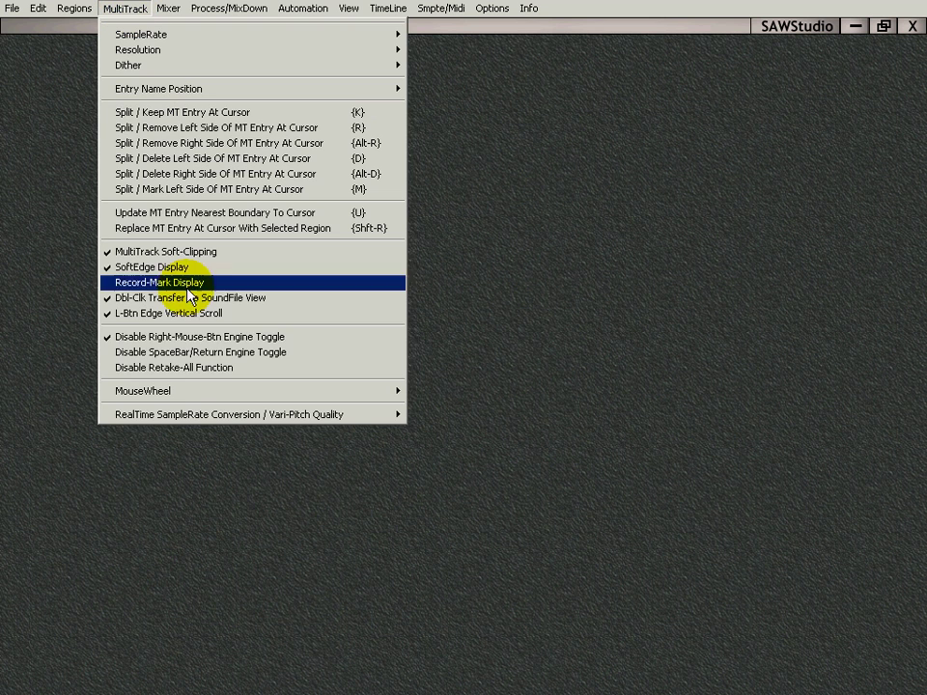
pyautogui.click(172, 338)
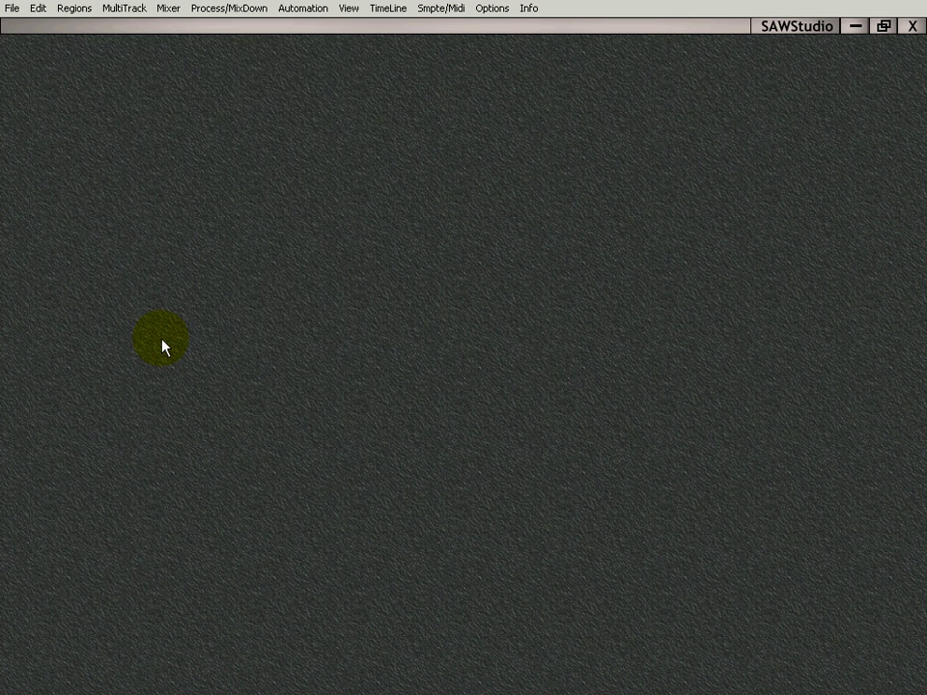
# Step: Examine the bass and drum tracks at different timeline zoom levels in the MultiTrack, and hide the view
pyautogui.click(128, 9)
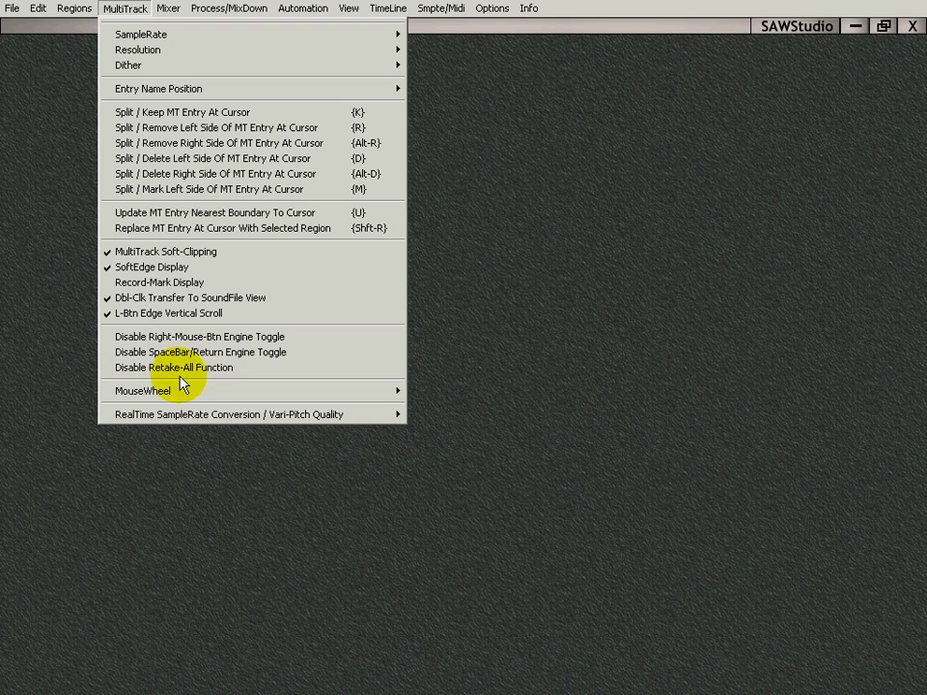
pyautogui.moveTo(155, 396)
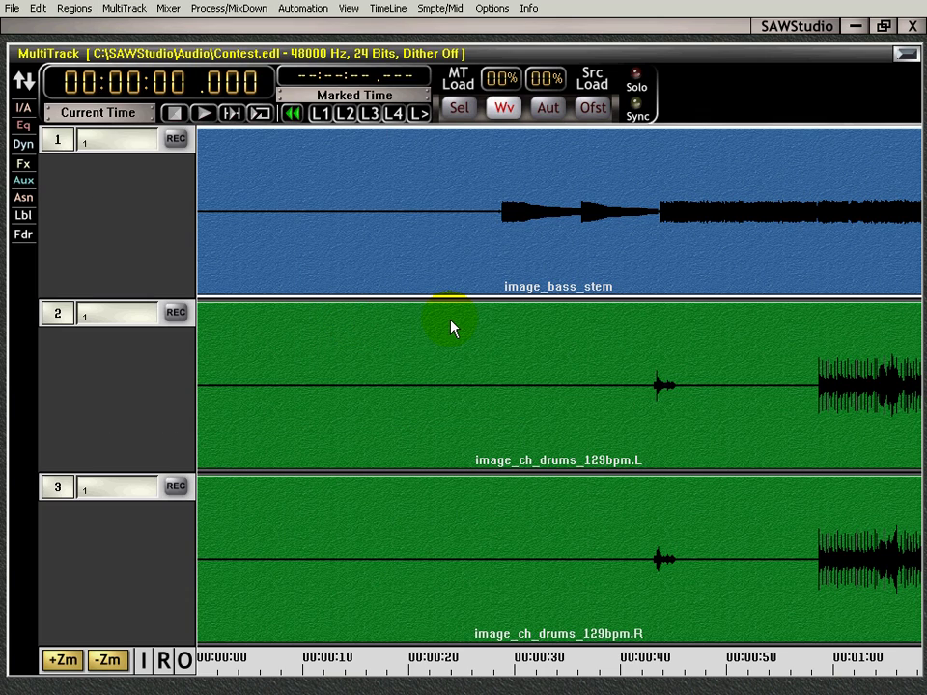
pyautogui.scroll(-3, 451, 329)
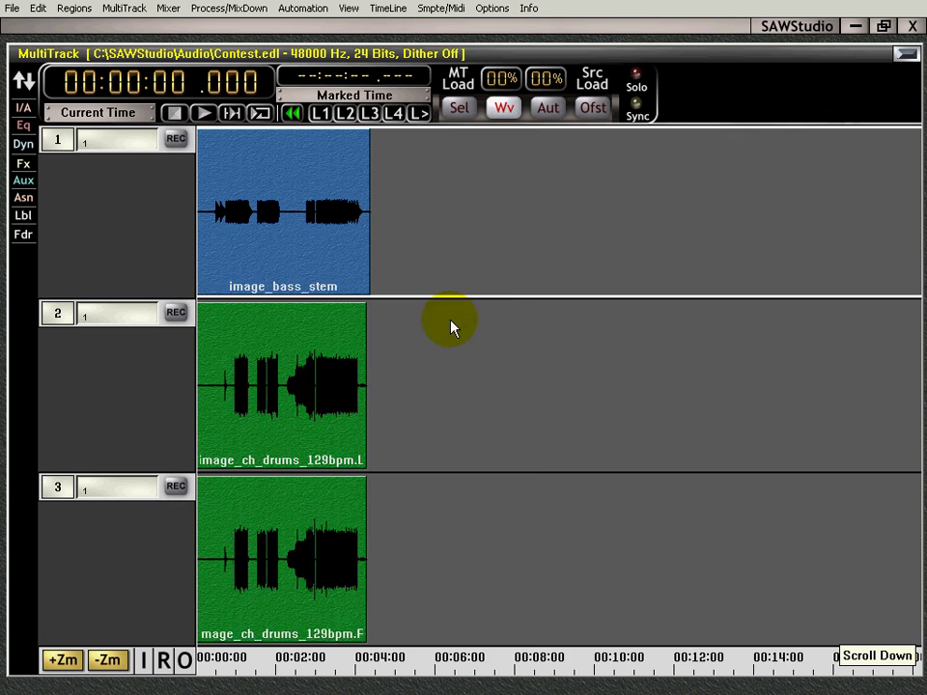
pyautogui.scroll(2, 451, 328)
pyautogui.scroll(3, 451, 329)
pyautogui.scroll(-5, 450, 328)
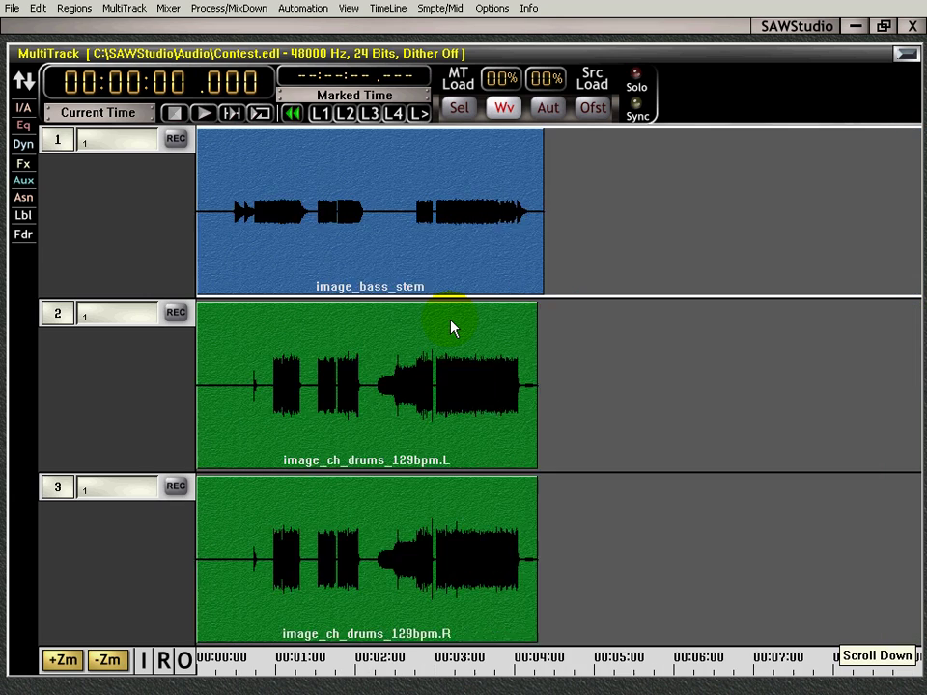
pyautogui.scroll(3, 451, 328)
pyautogui.scroll(-3, 450, 328)
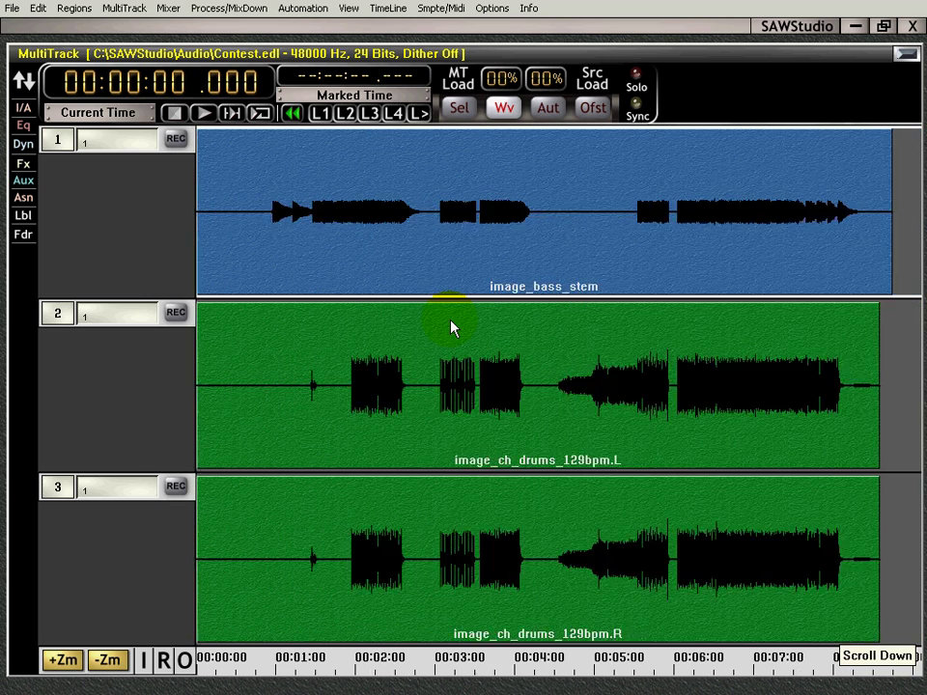
pyautogui.scroll(4, 450, 329)
pyautogui.scroll(-4, 450, 328)
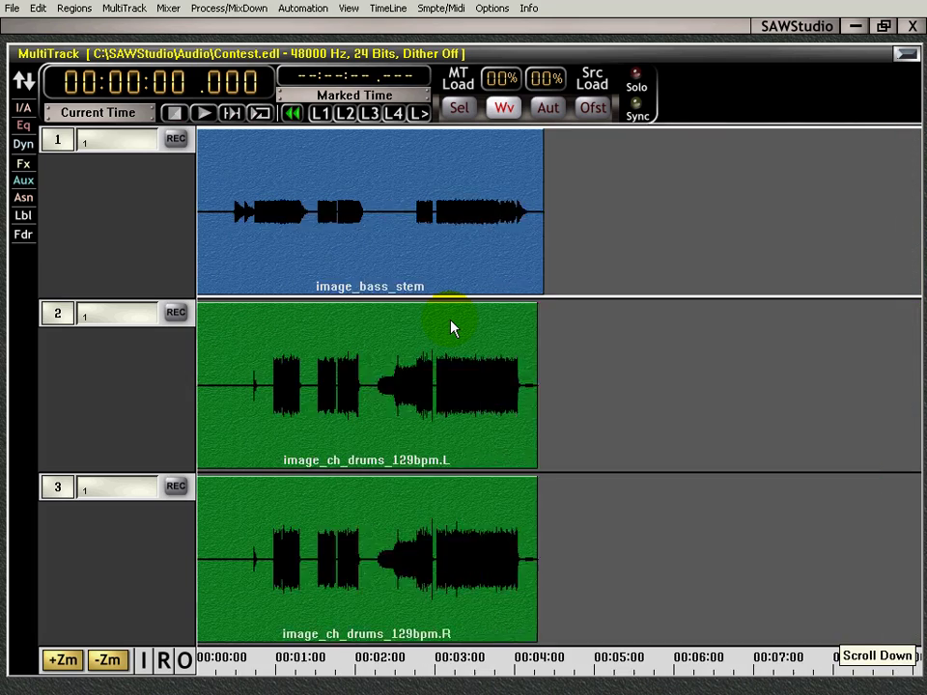
pyautogui.scroll(3, 450, 329)
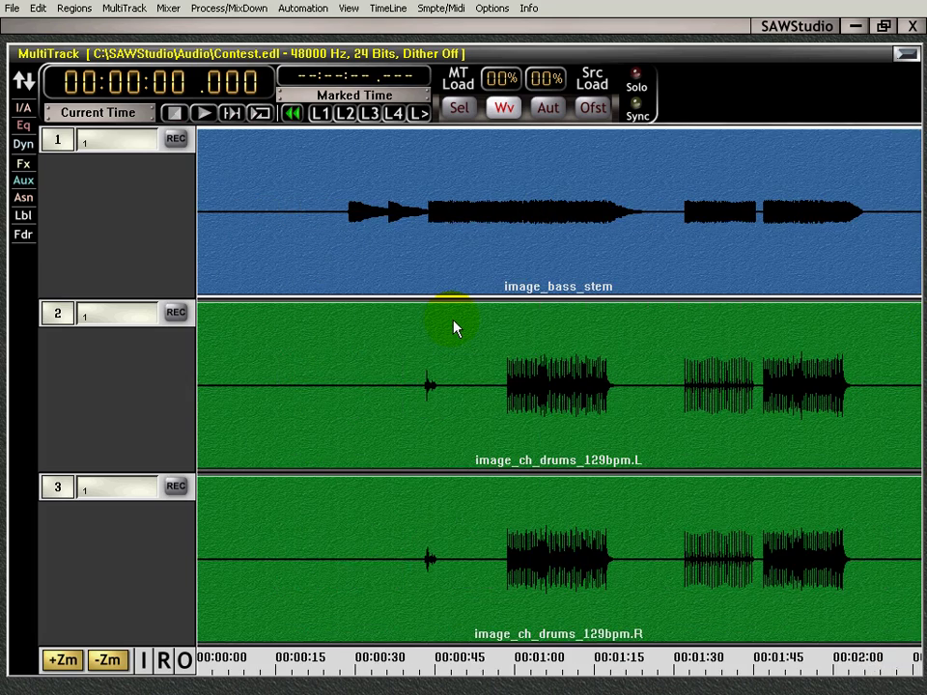
pyautogui.press('m')
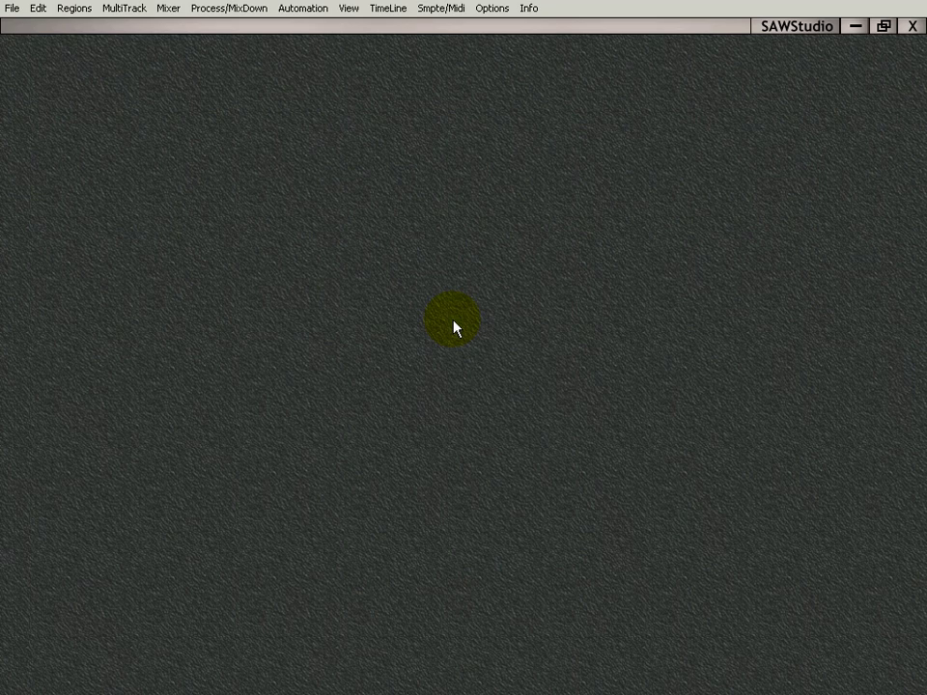
pyautogui.click(116, 9)
pyautogui.moveTo(154, 419)
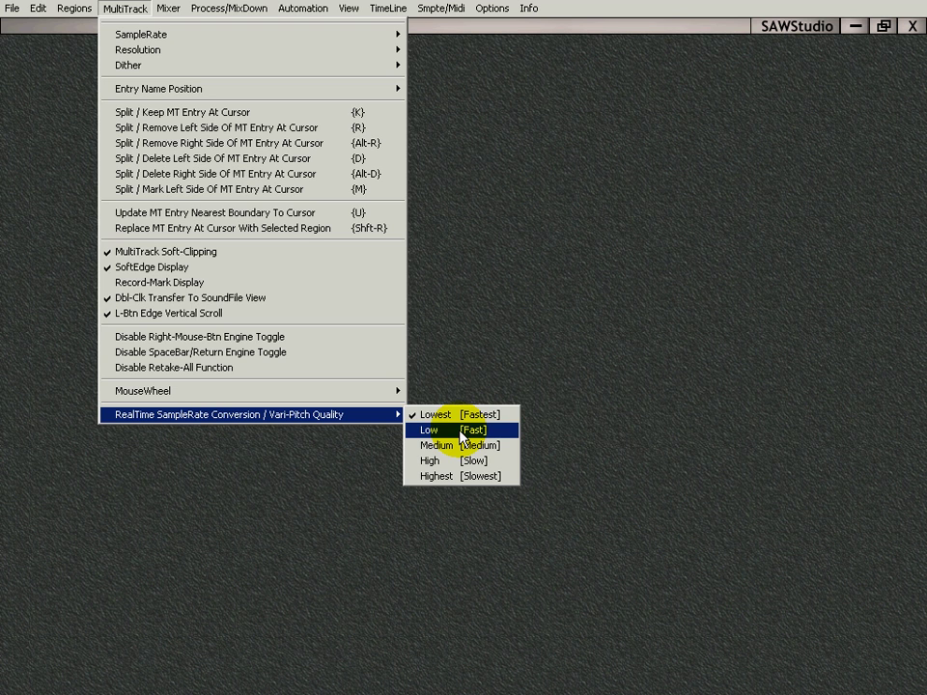
pyautogui.click(503, 183)
# Step: Open the MultiTrack Menu topic of the help file's Menu Reference Guide
pyautogui.click(530, 9)
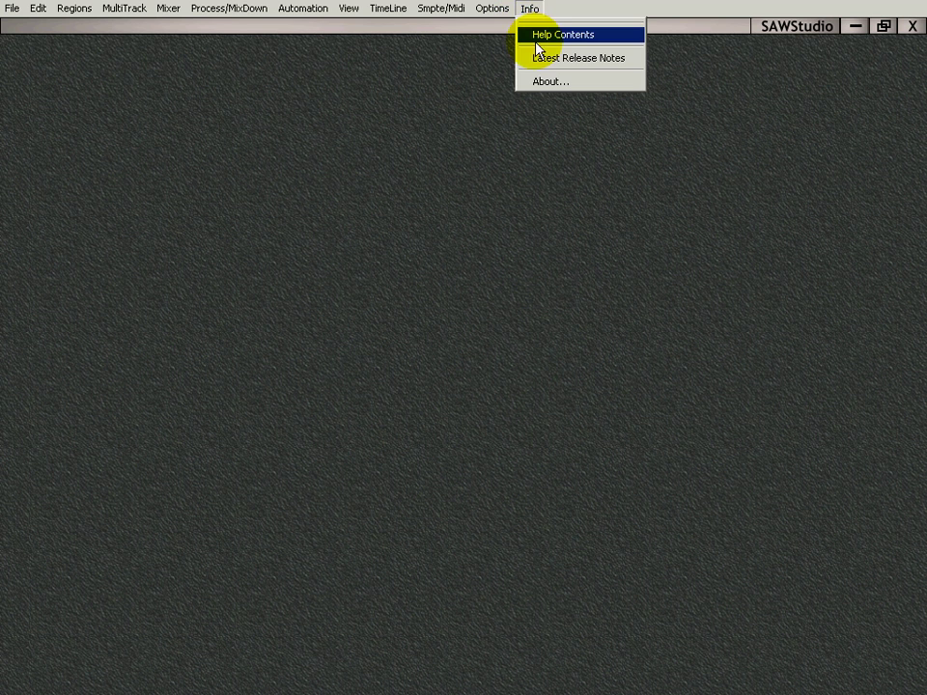
pyautogui.click(540, 39)
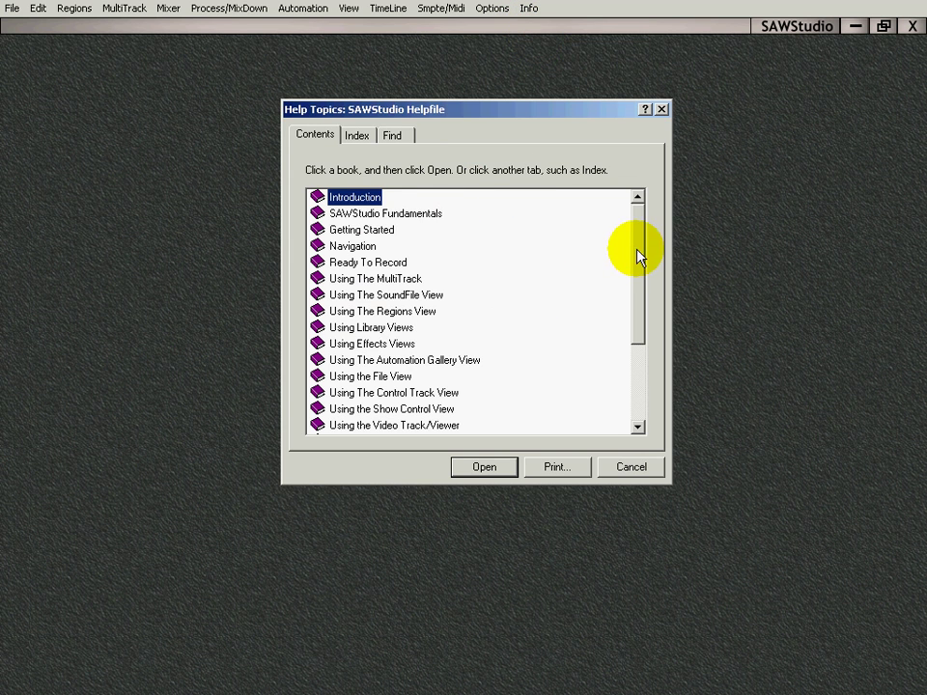
pyautogui.moveTo(637, 257); pyautogui.dragTo(637, 327)
pyautogui.doubleClick(378, 409)
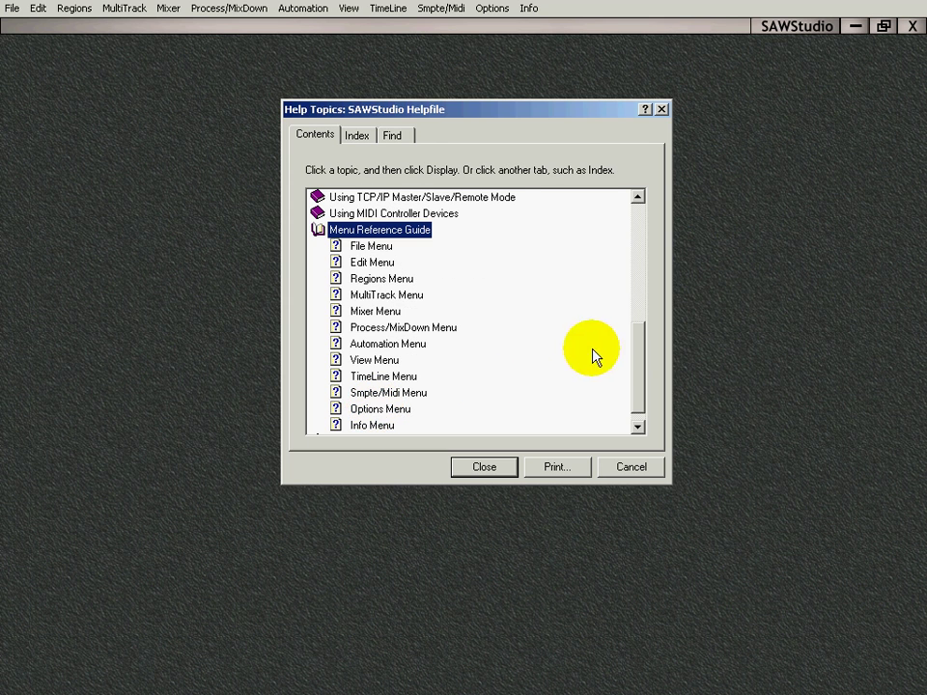
pyautogui.doubleClick(381, 295)
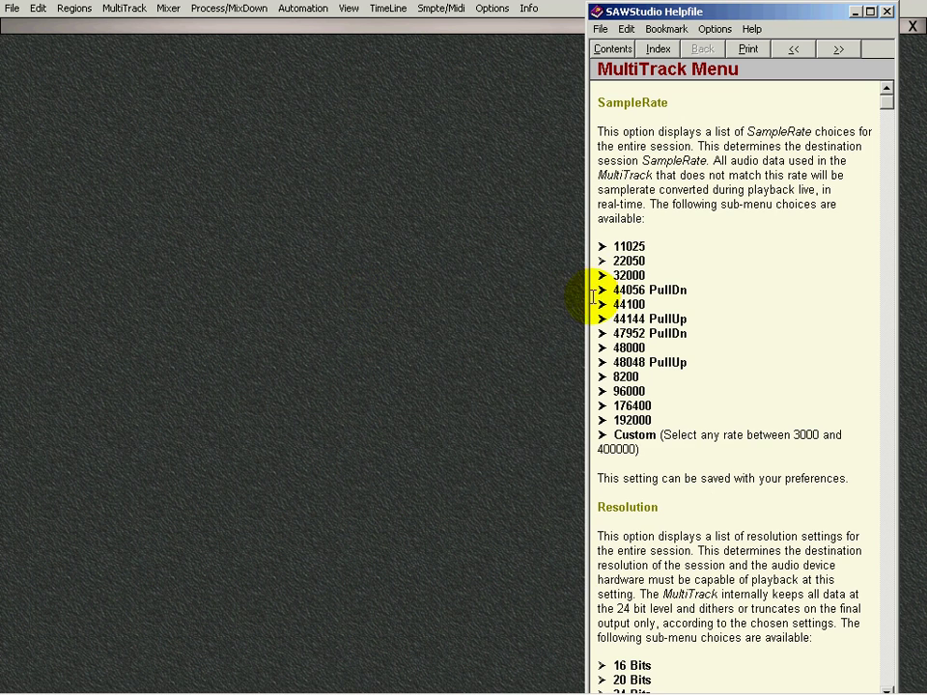
# Step: Widen the help window and look up the RealTime SampleRate Conversion / Vari-Pitch Quality section of the MultiTrack Menu topic
pyautogui.moveTo(587, 294); pyautogui.dragTo(115, 249)
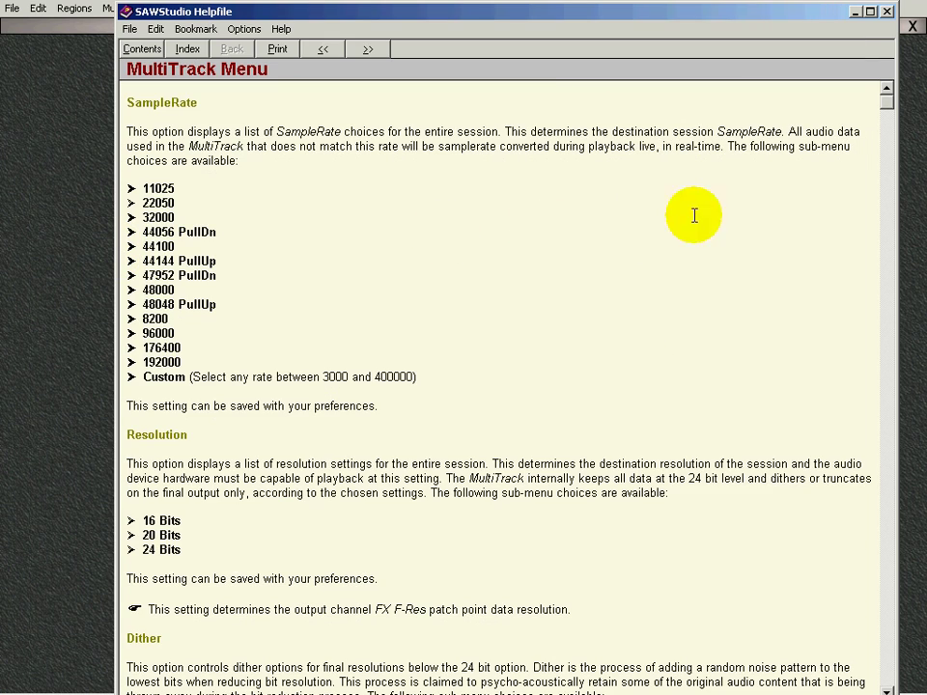
pyautogui.scroll(-6, 708, 217)
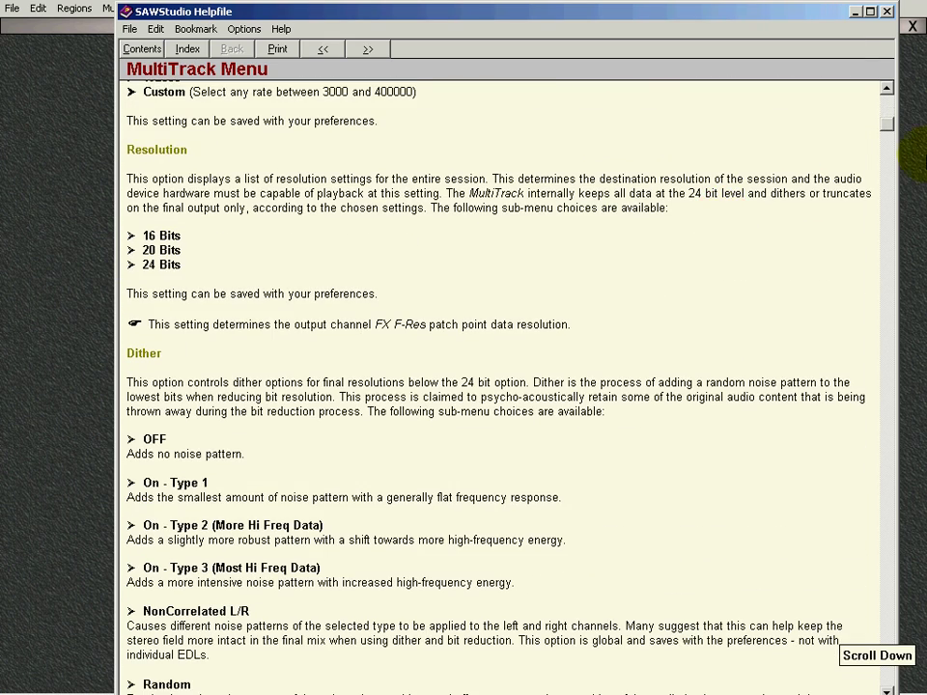
pyautogui.moveTo(886, 130); pyautogui.dragTo(893, 664)
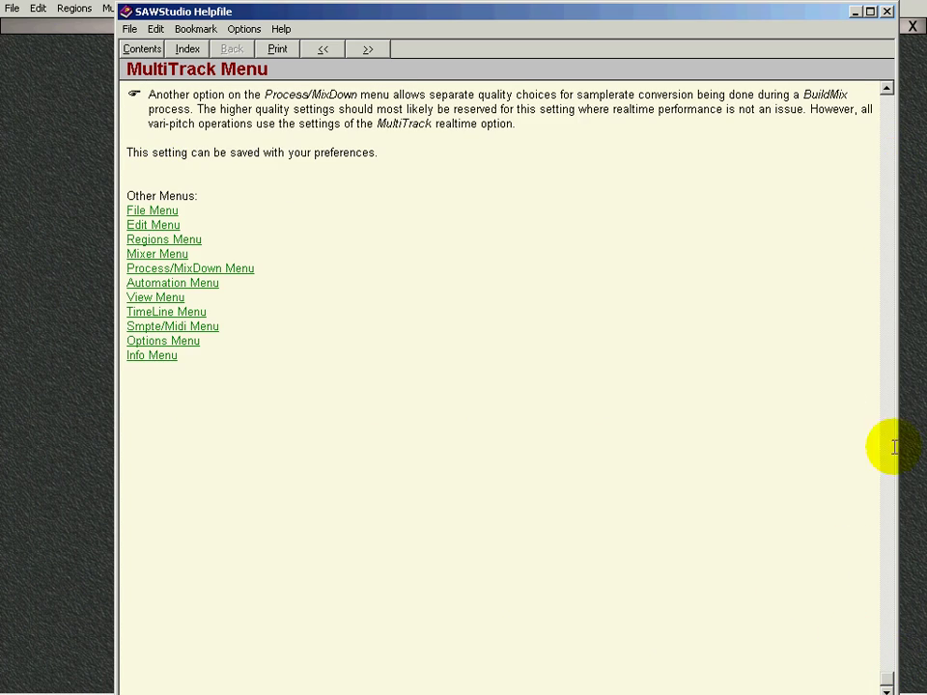
pyautogui.scroll(2, 770, 424)
pyautogui.scroll(5, 696, 371)
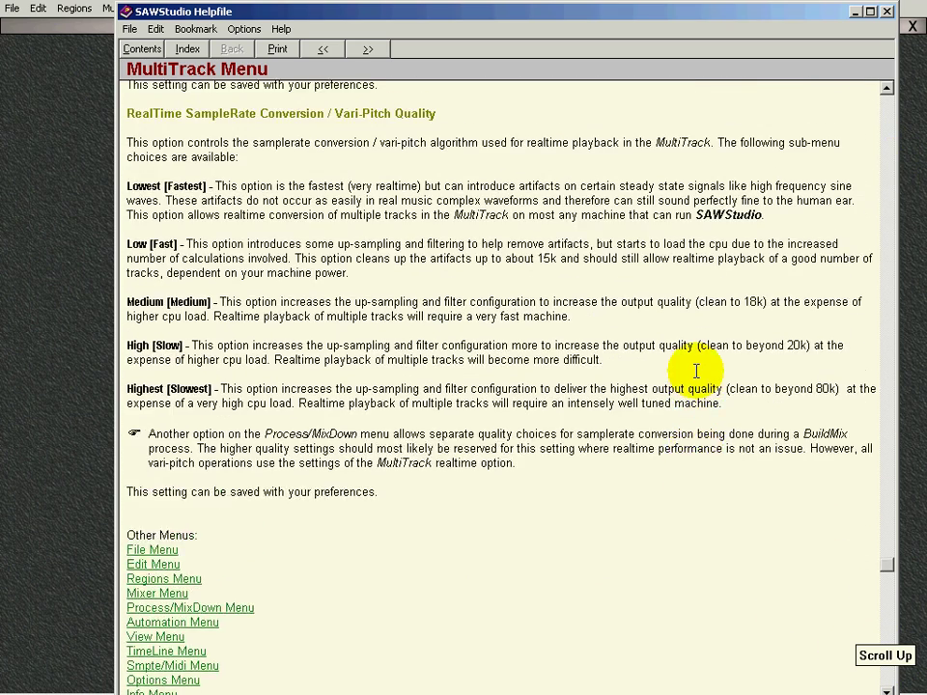
# Step: Close the help file and examine the RealTime SampleRate Conversion / Vari-Pitch Quality choices among the MultiTrack settings
pyautogui.scroll(-1, 696, 370)
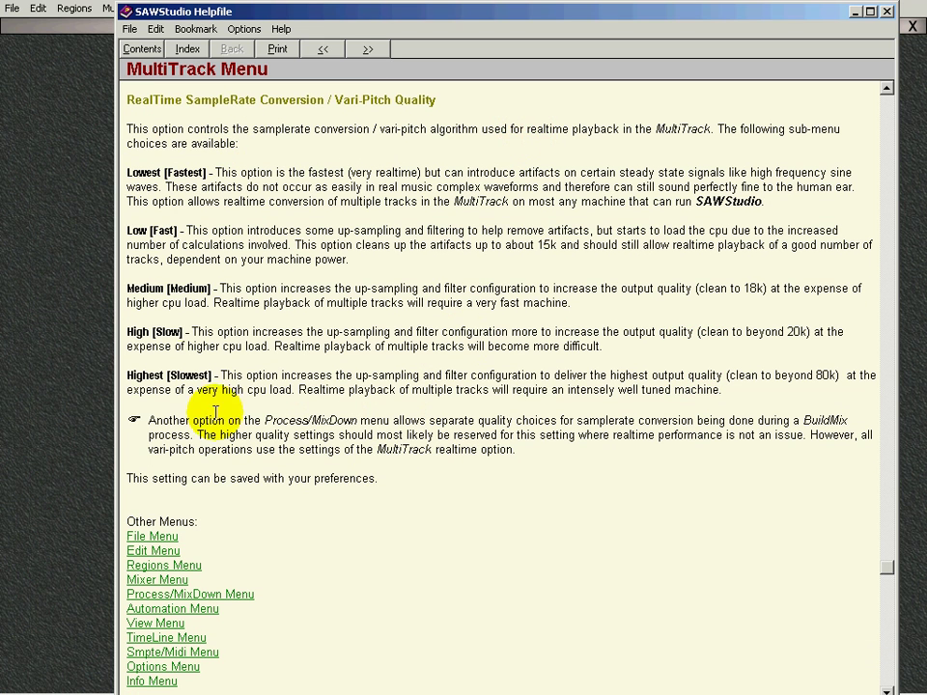
pyautogui.click(886, 12)
pyautogui.click(124, 9)
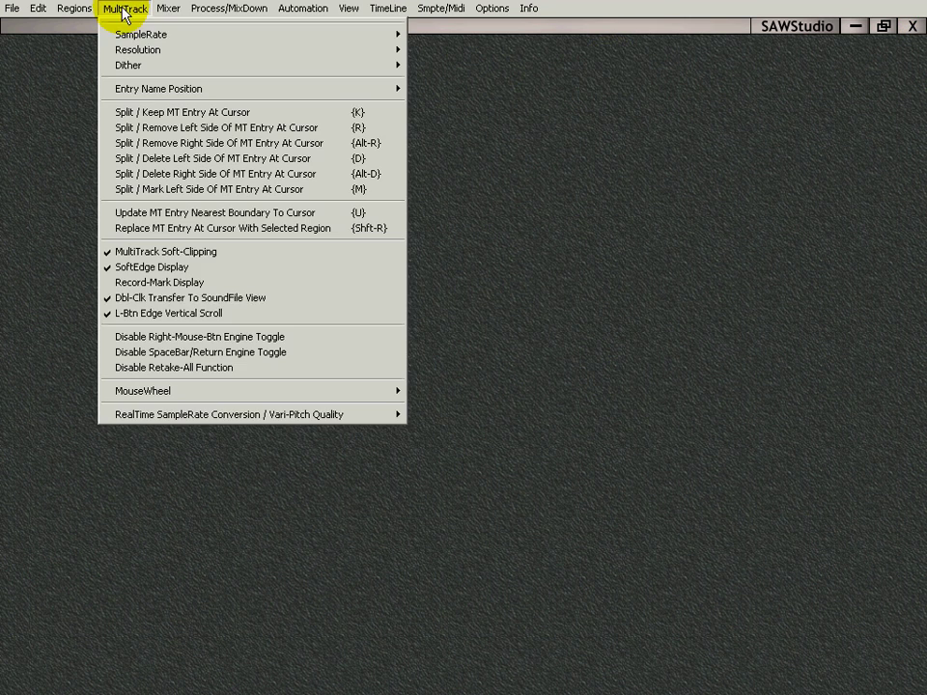
pyautogui.moveTo(362, 417)
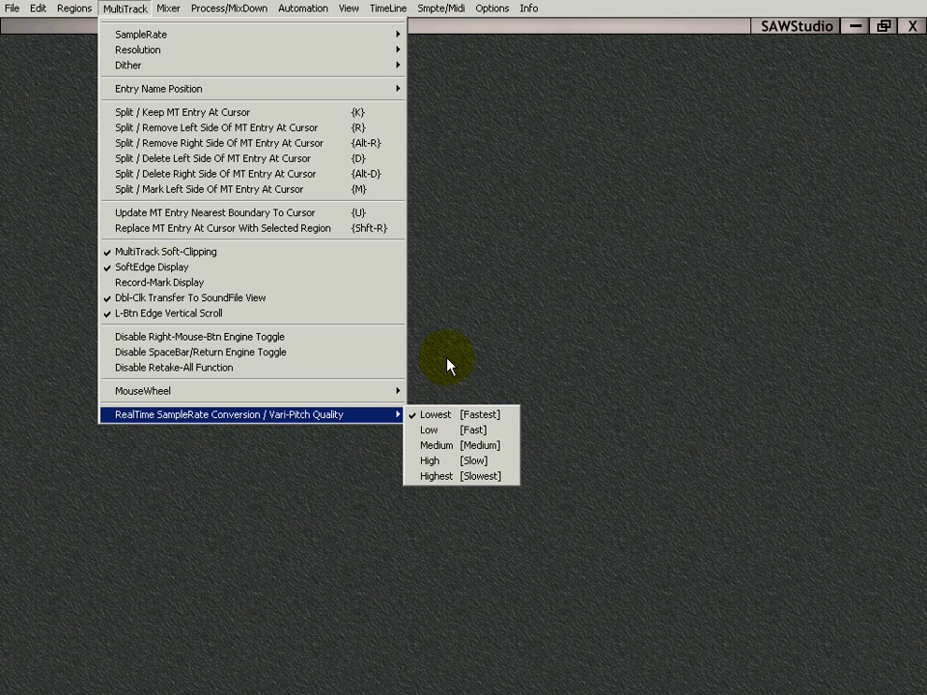
pyautogui.click(125, 9)
pyautogui.click(126, 9)
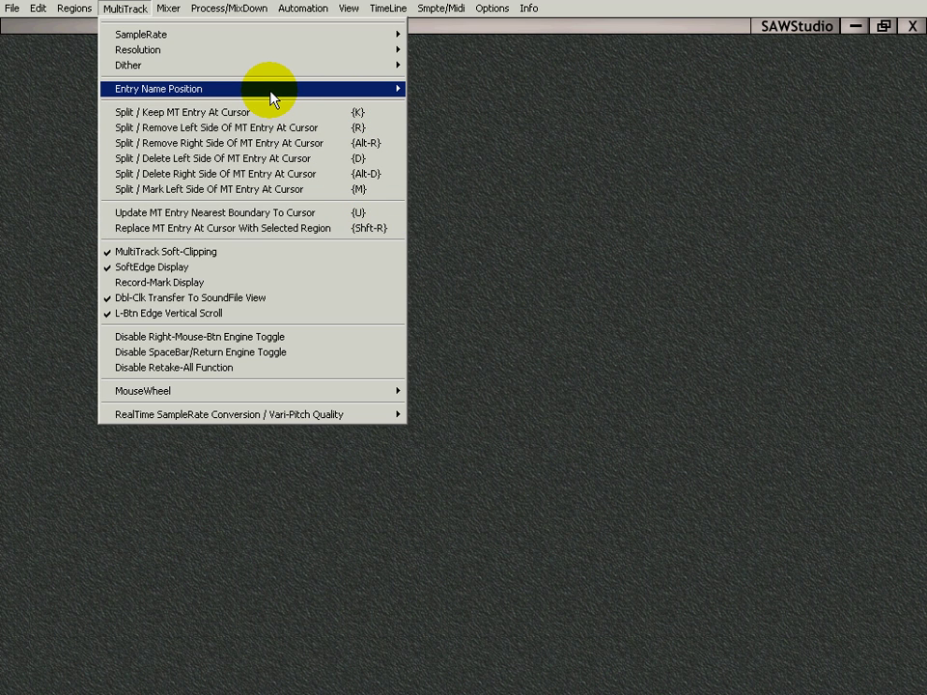
pyautogui.moveTo(271, 95)
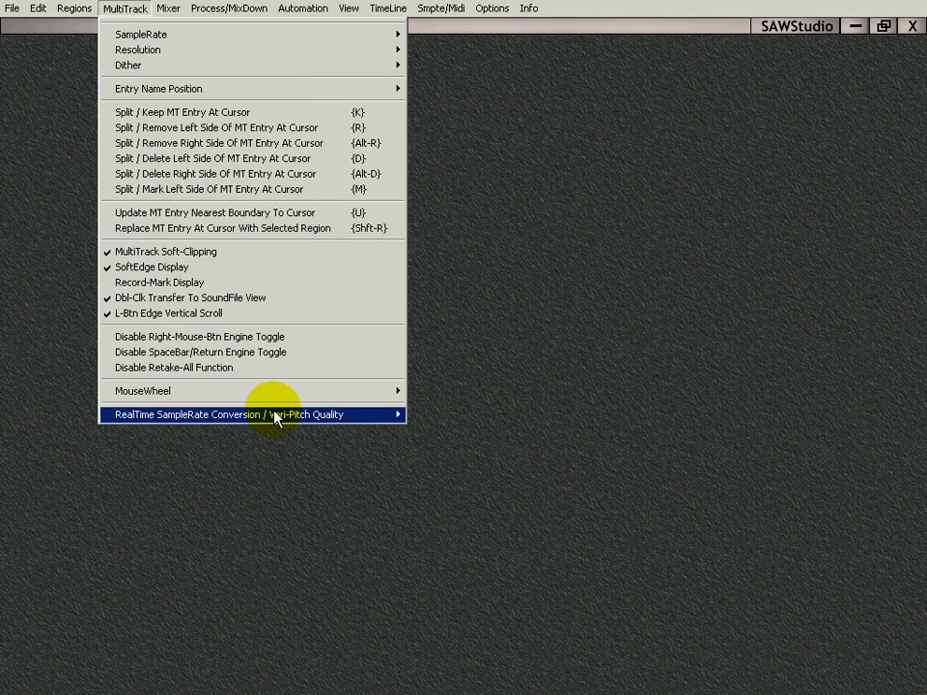
pyautogui.moveTo(234, 418)
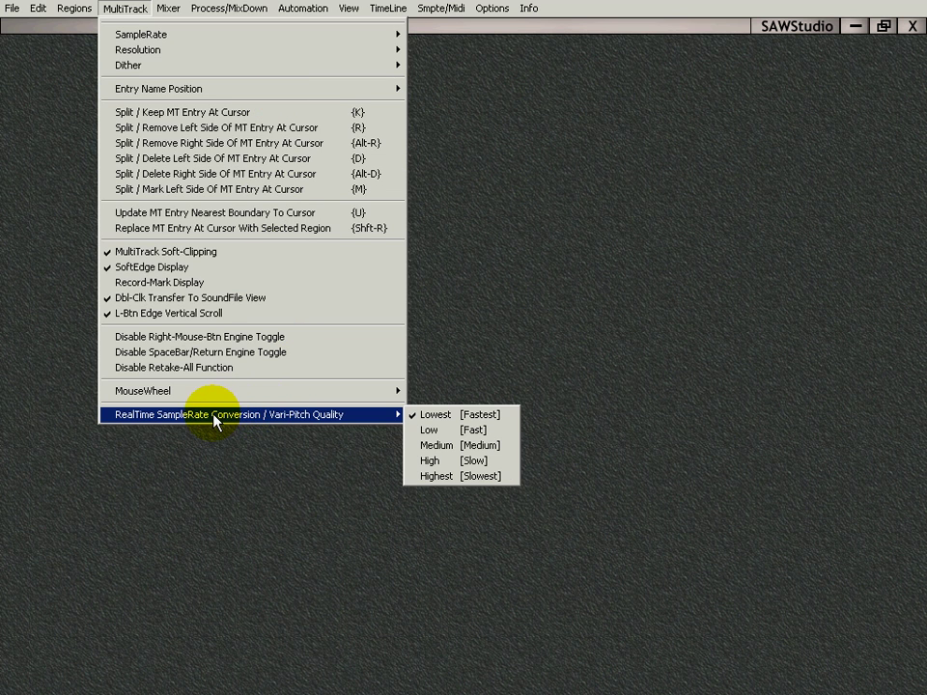